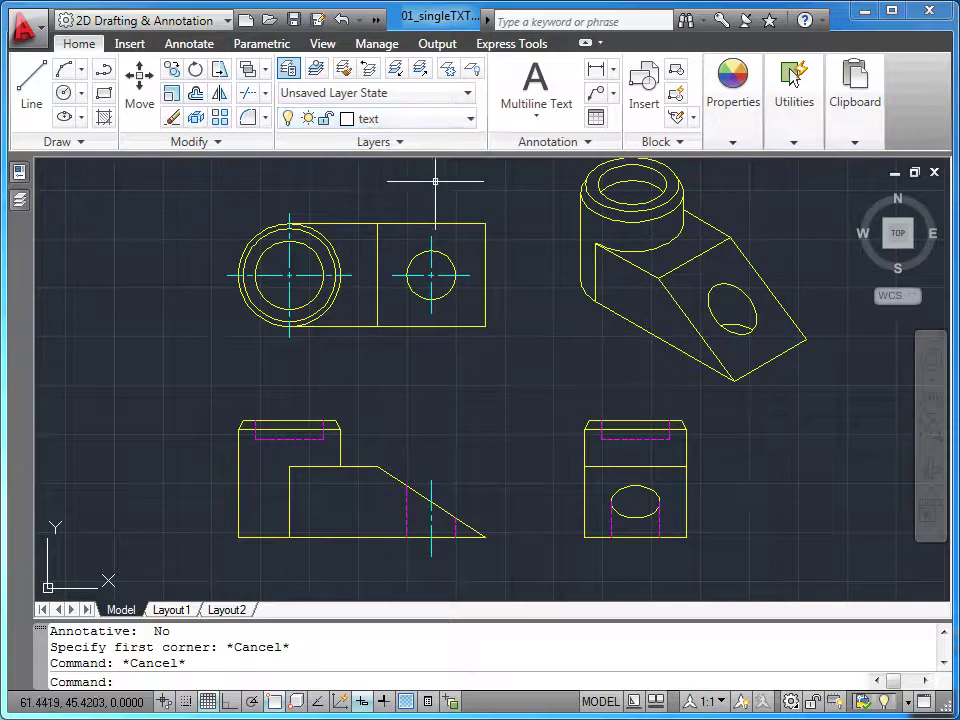
- Add single-line text 'ÜST GÖRÜNÜŞ' at height 0.55, rotation 0, below the top view
left_click(537, 122)
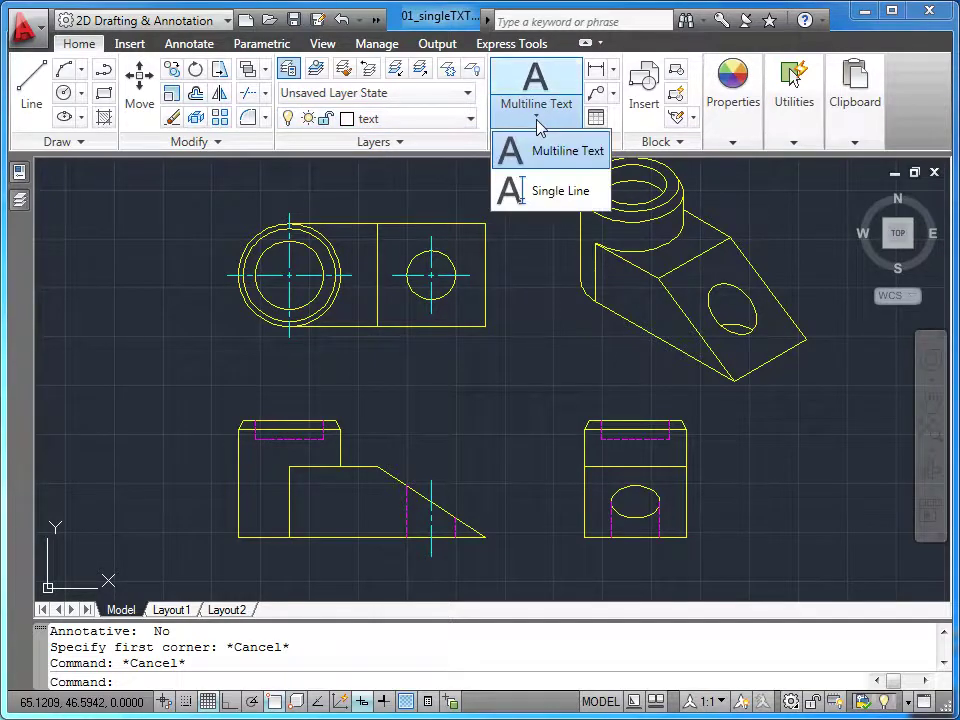
left_click(540, 190)
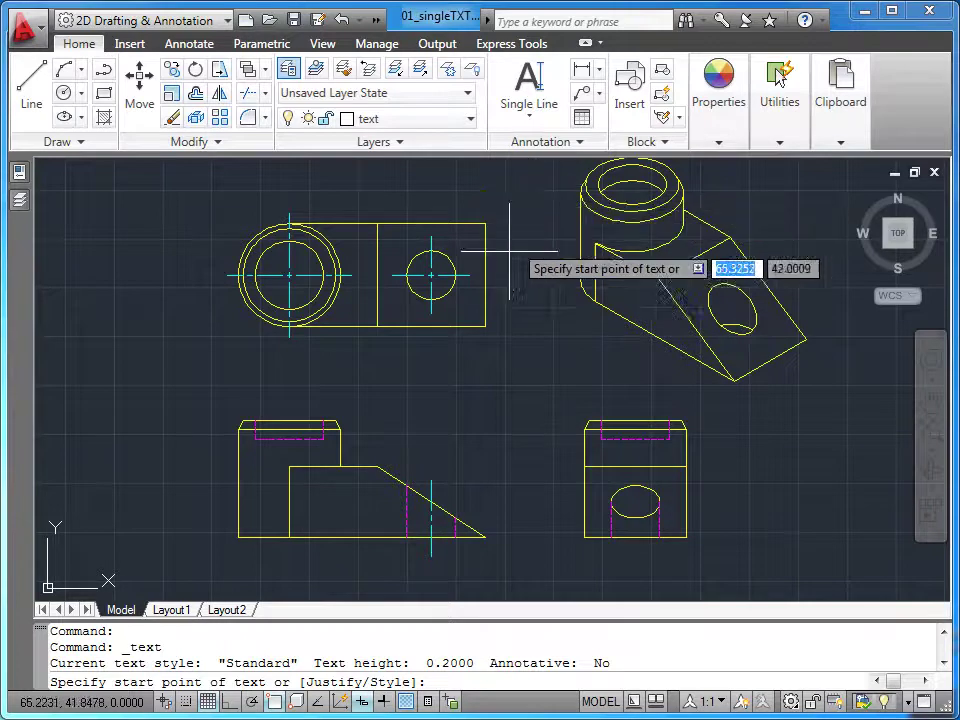
left_click(335, 345)
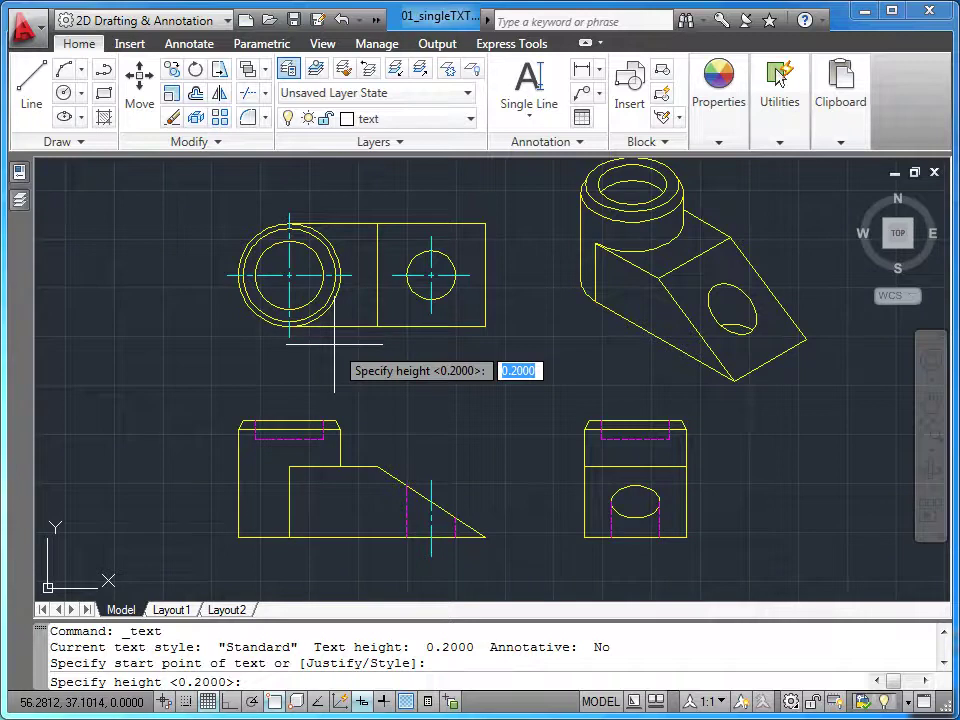
type("0.55")
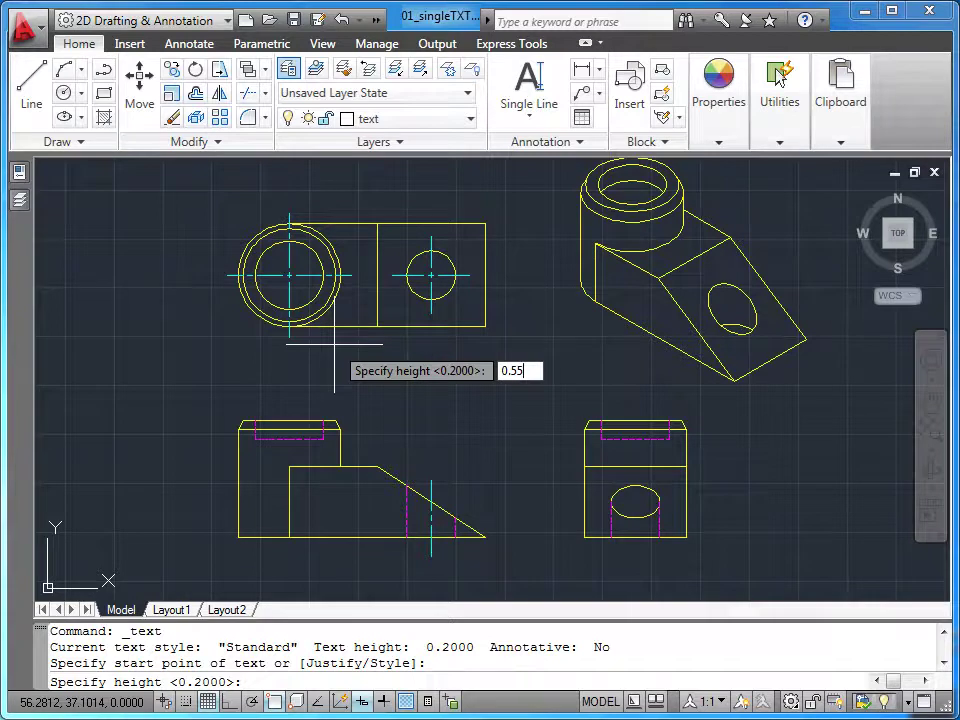
key("Return")
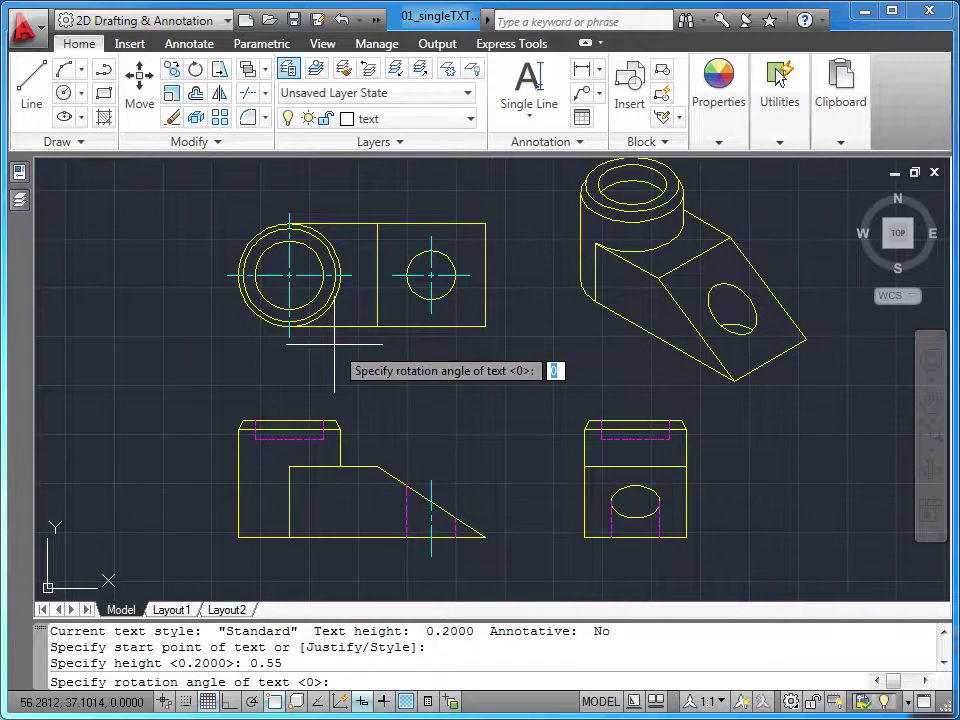
key("Return")
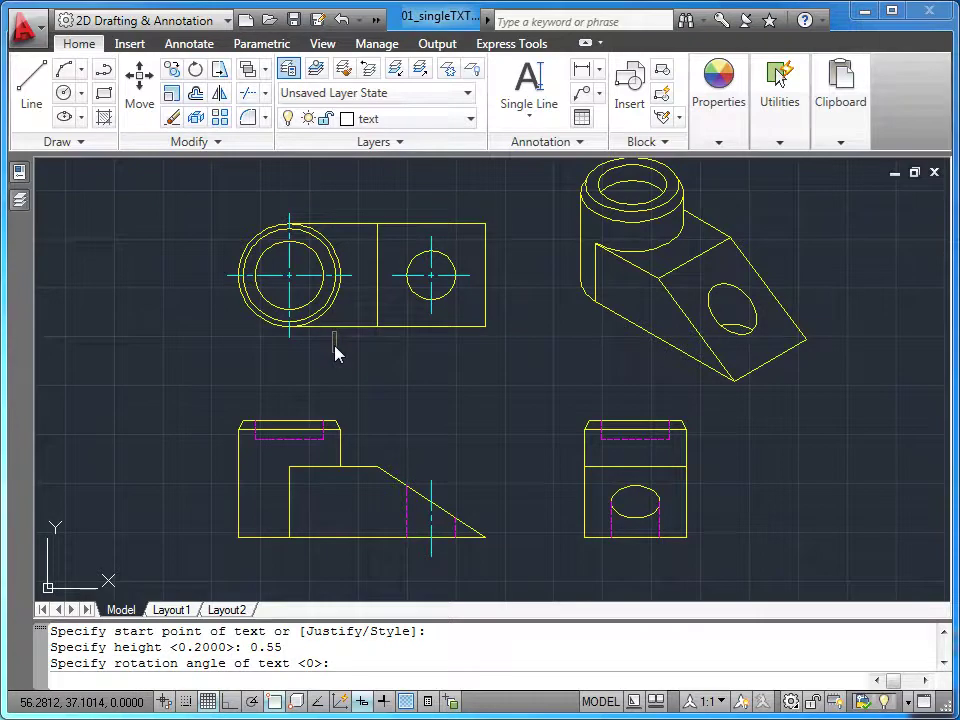
type("ÜST GÖRÜNÜŞ")
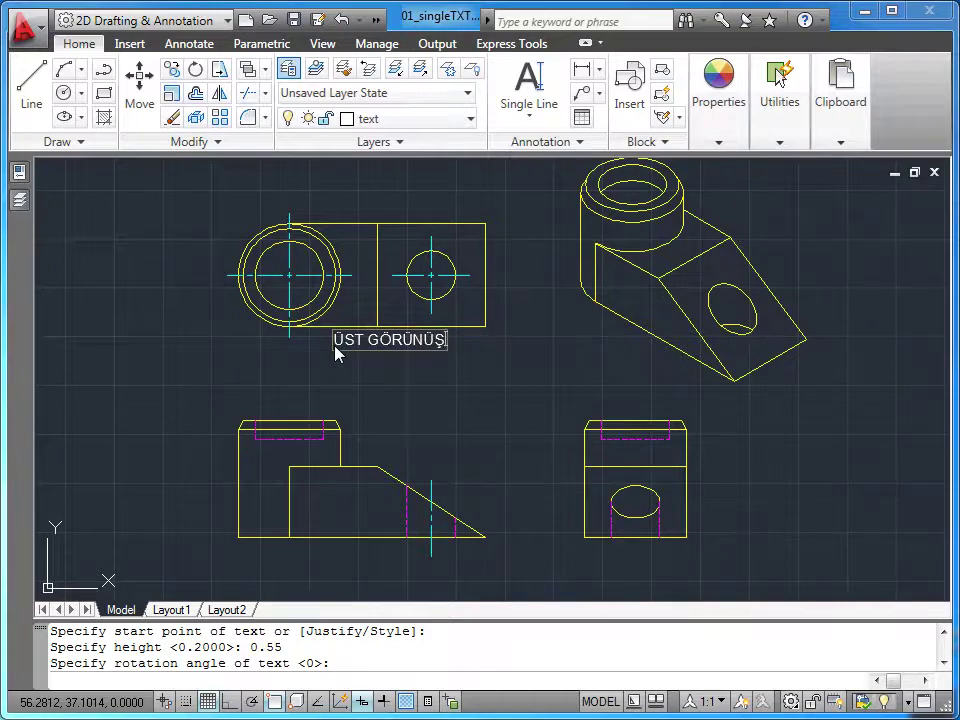
key("Return")
key("Return")
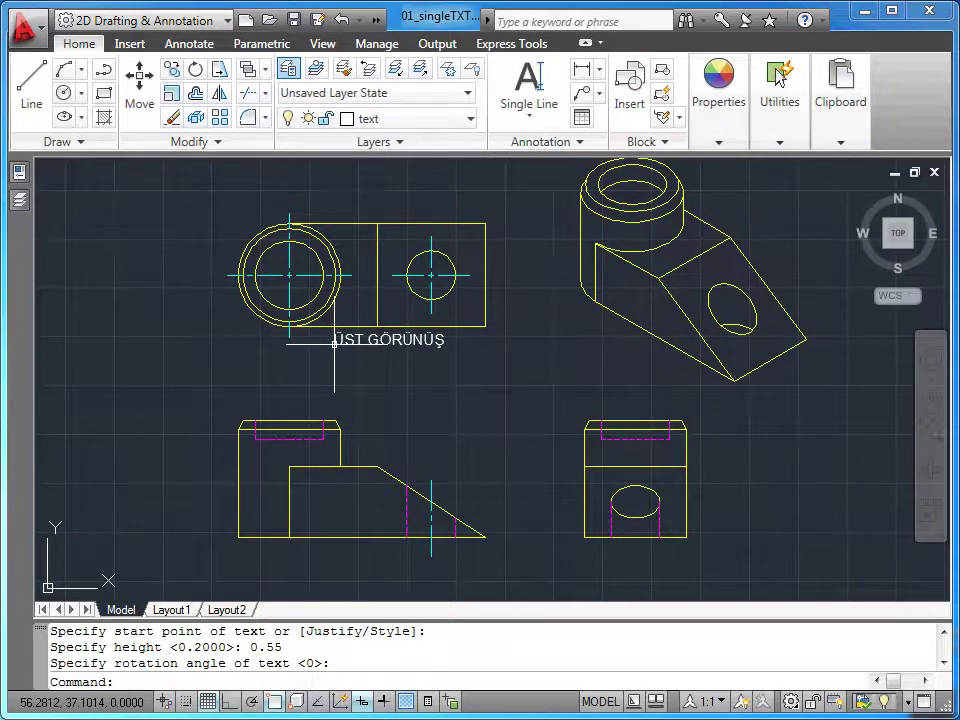
- Place 0.55-high, unrotated text 'ÖN GÖRÜNÜŞ' below the front view, then restart single-line text
left_click(524, 87)
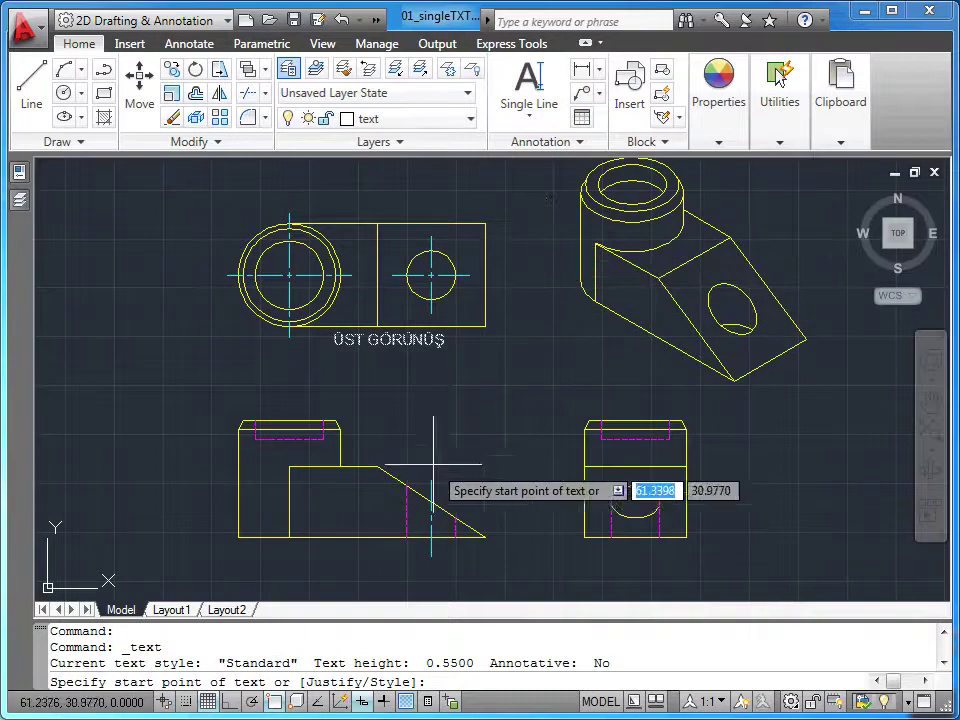
left_click(305, 552)
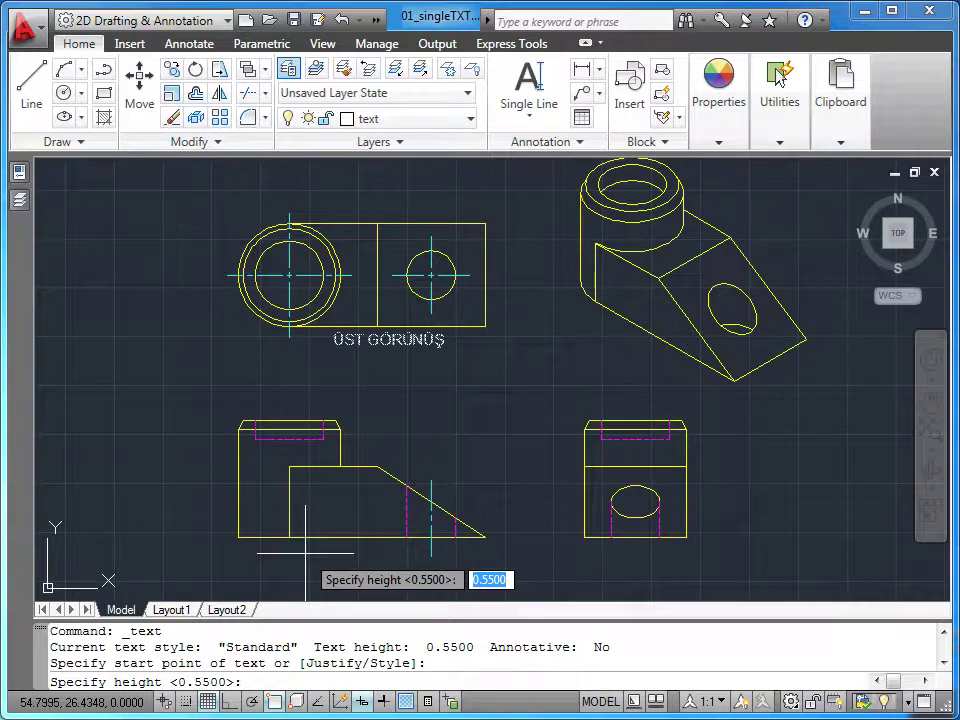
key("Return")
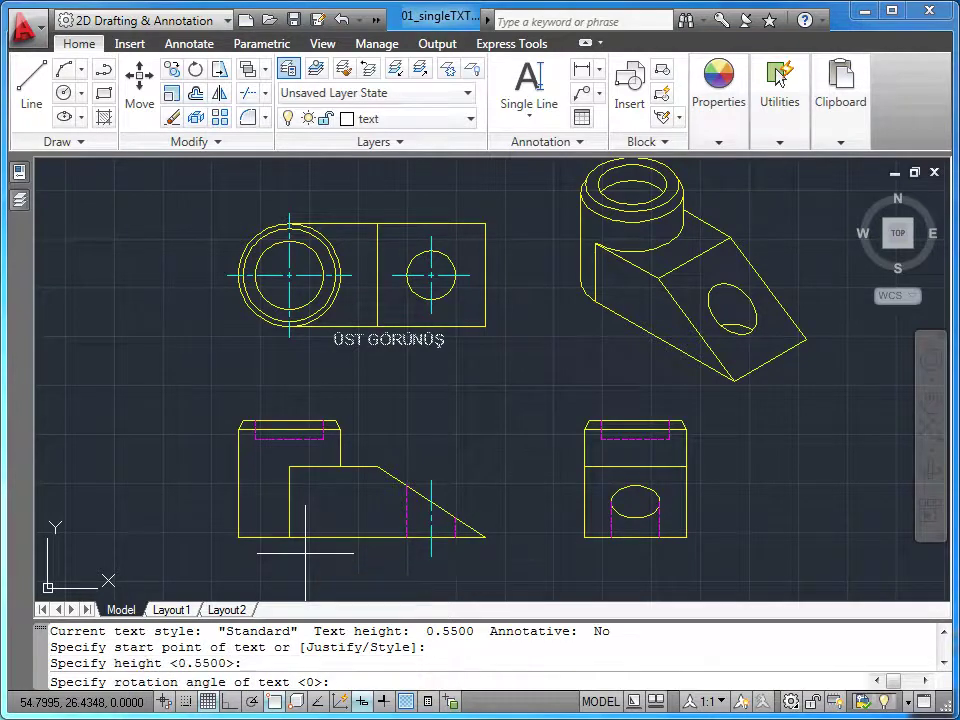
key("Return")
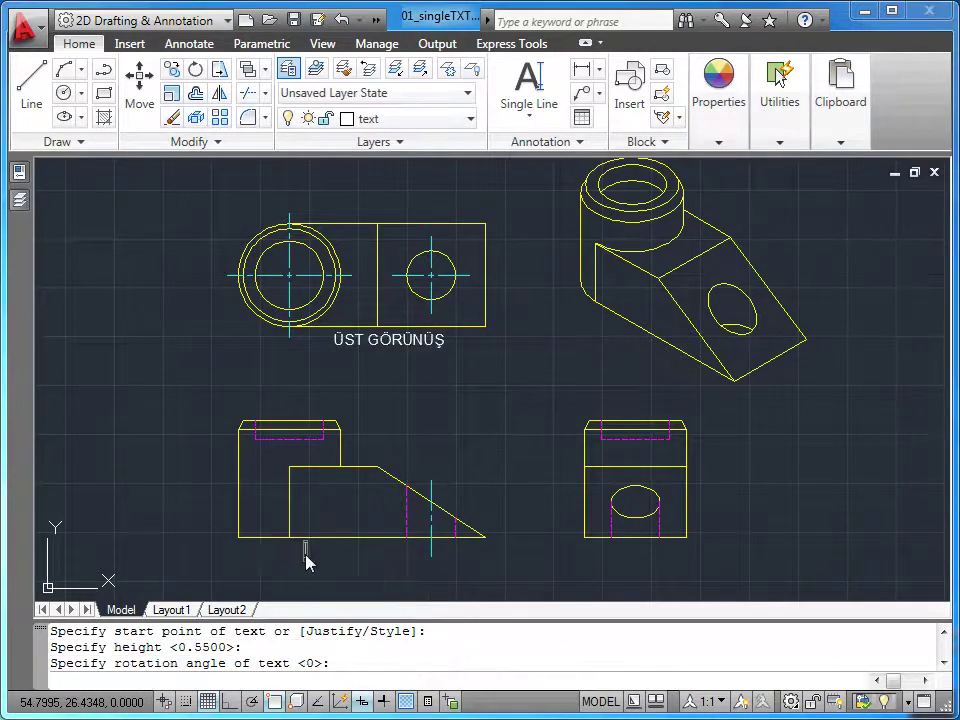
type("ÖN GÖRÜNÜŞ")
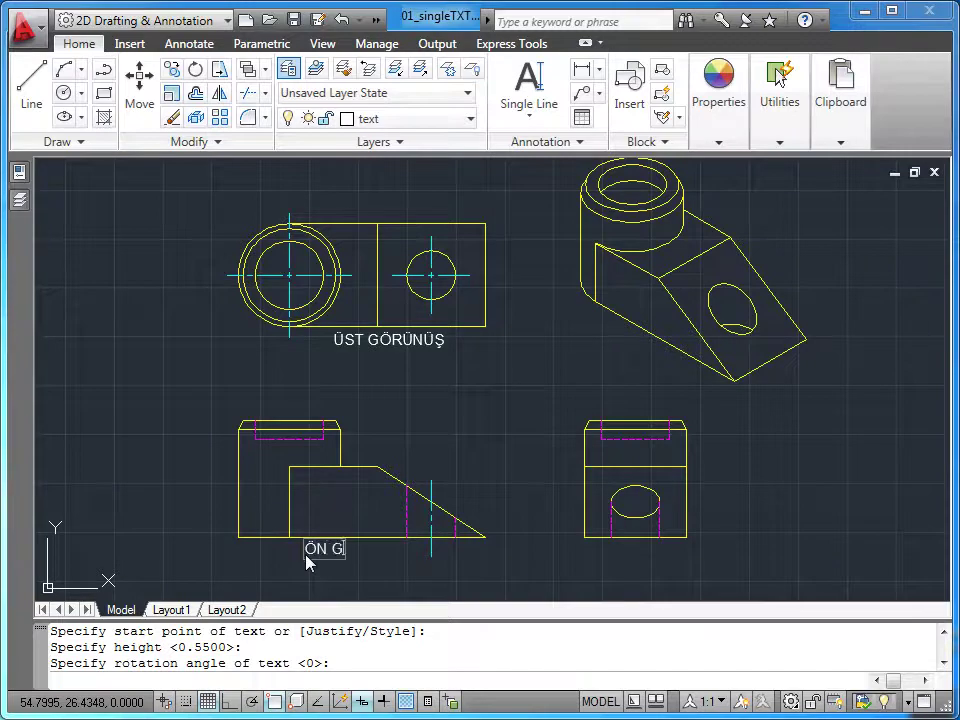
key("Return")
key("Return")
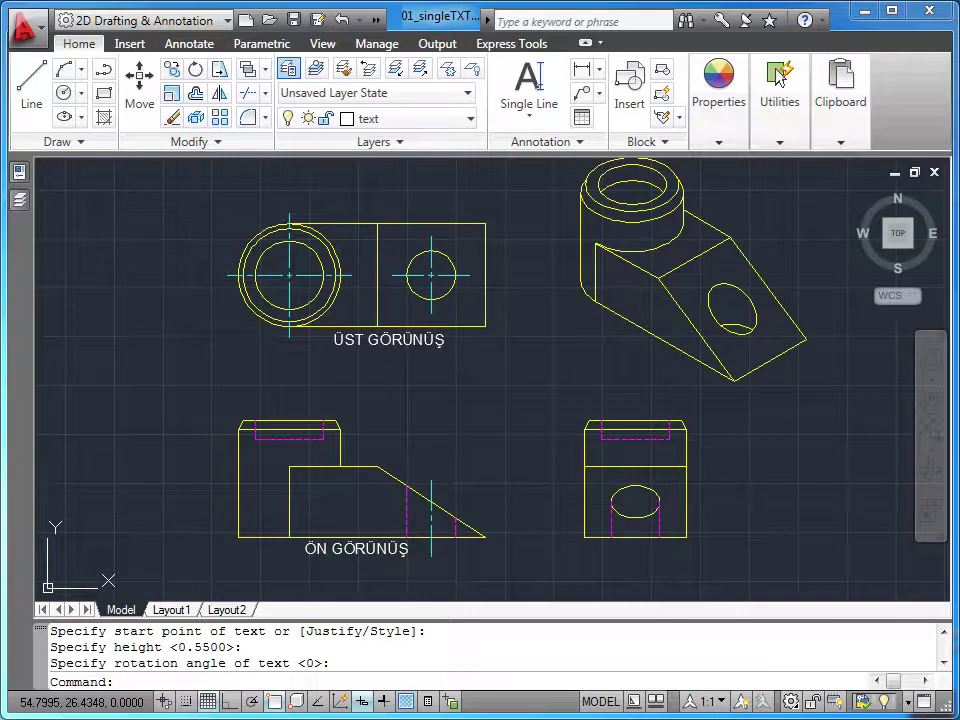
key("Return")
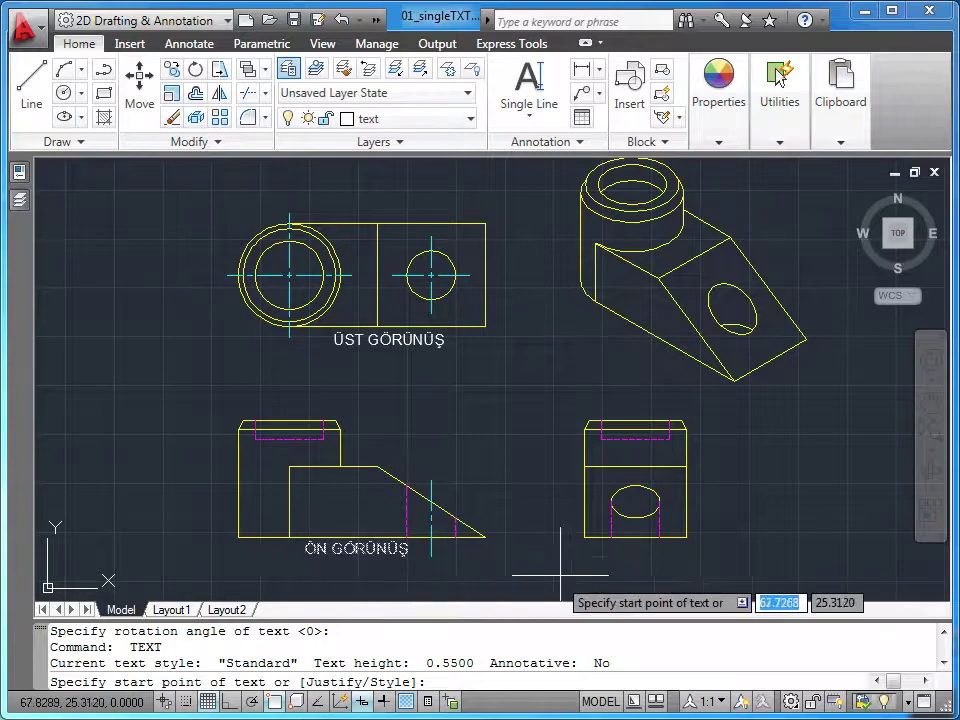
- Write 'YAN GÖRÜNÜŞ' below the side view at 0.55 height and 0 rotation
left_click(607, 560)
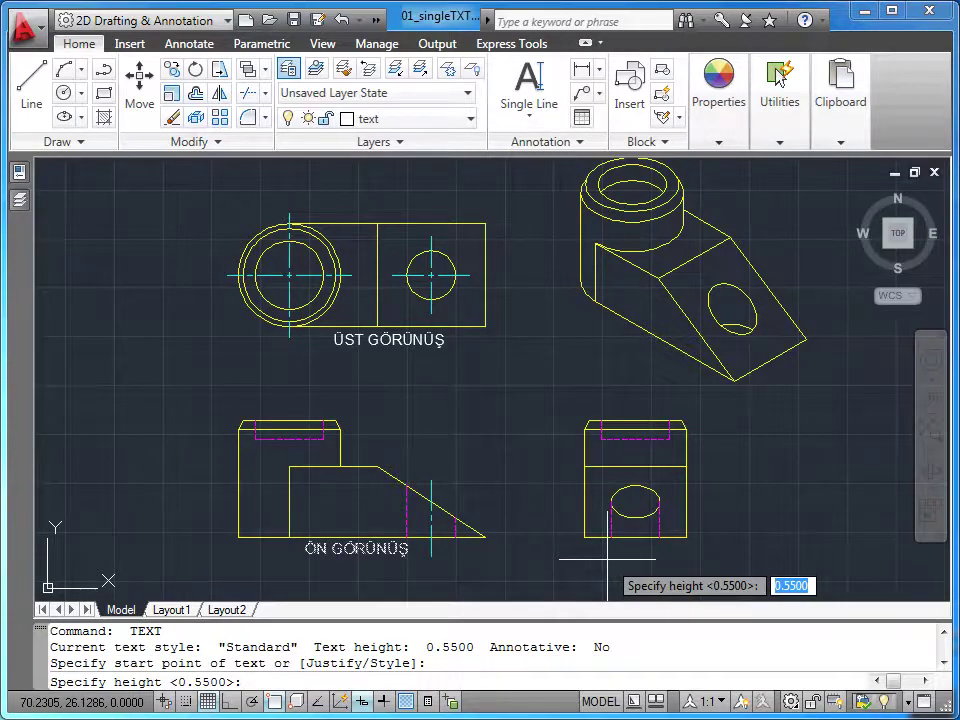
key("Return")
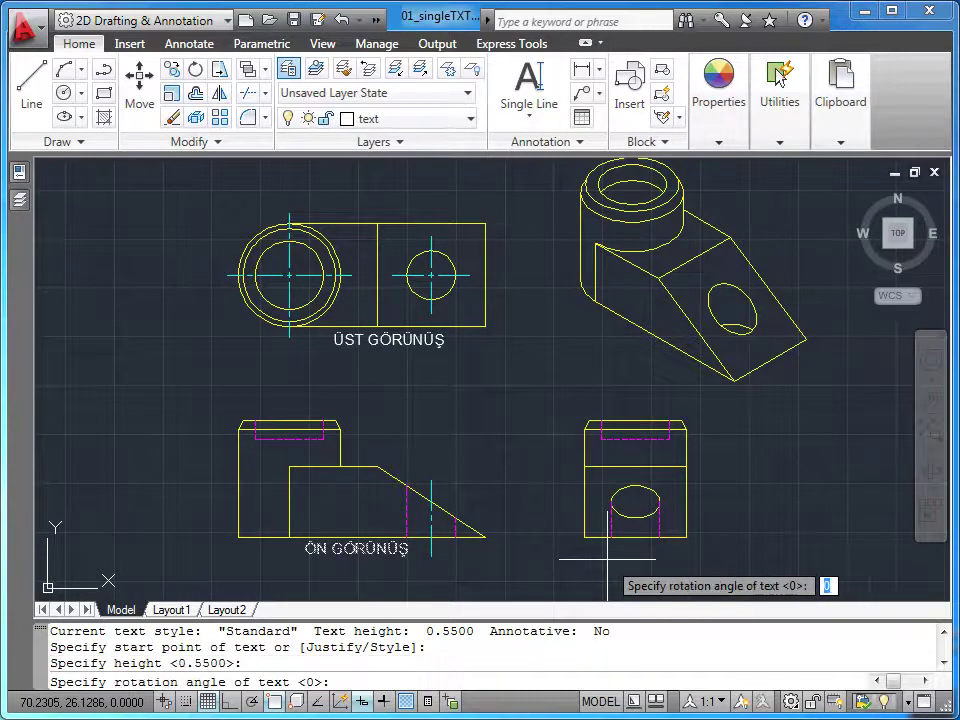
key("Return")
type("YAN GÖRÜNÜŞ")
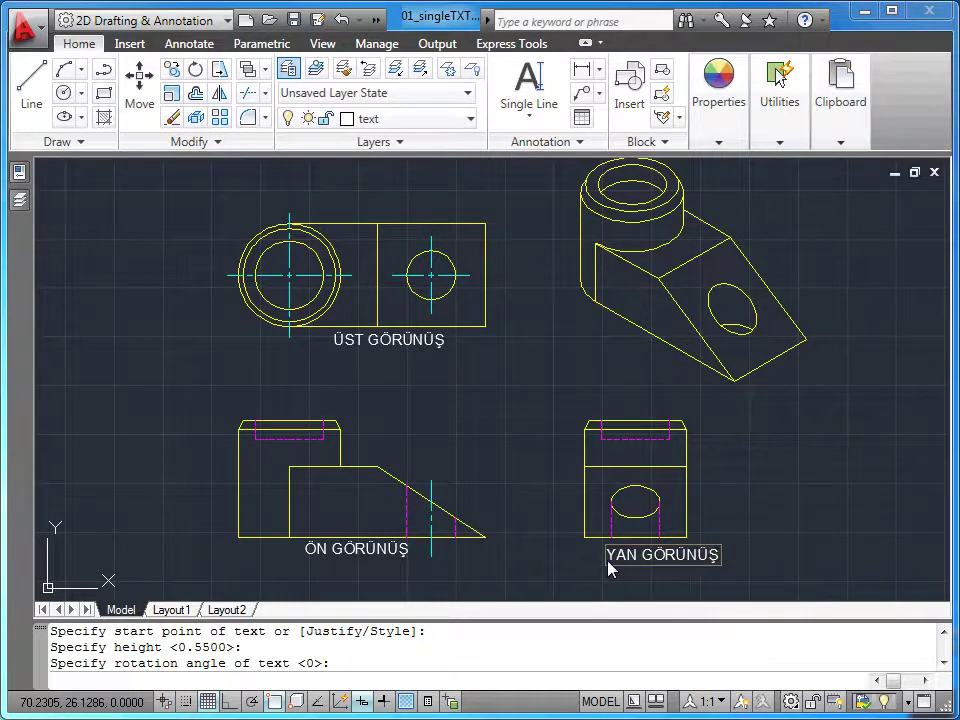
key("Return")
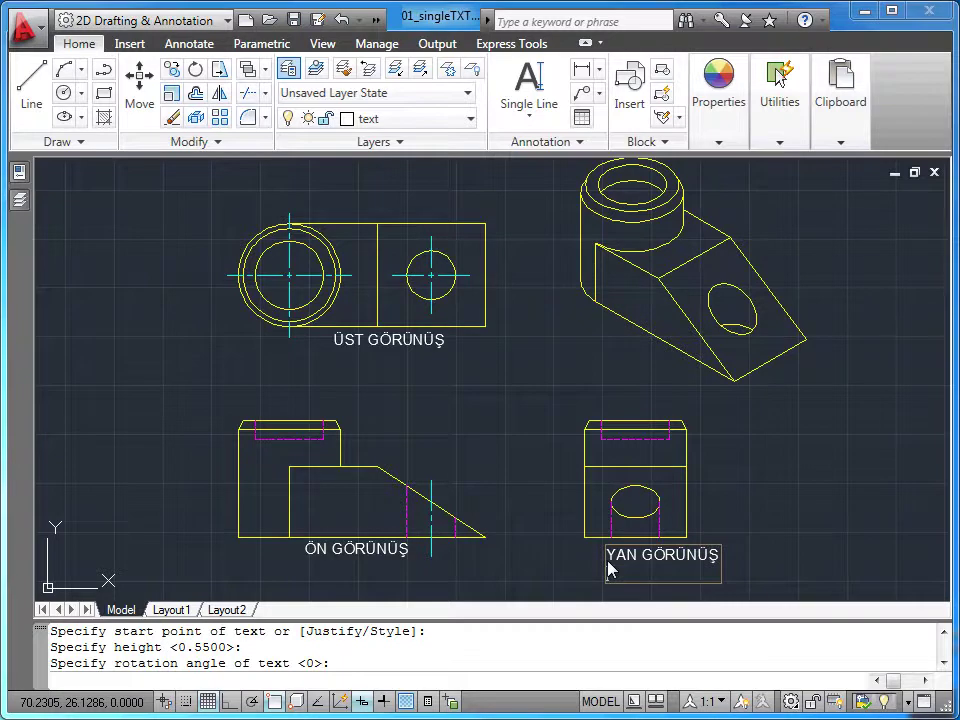
key("Return")
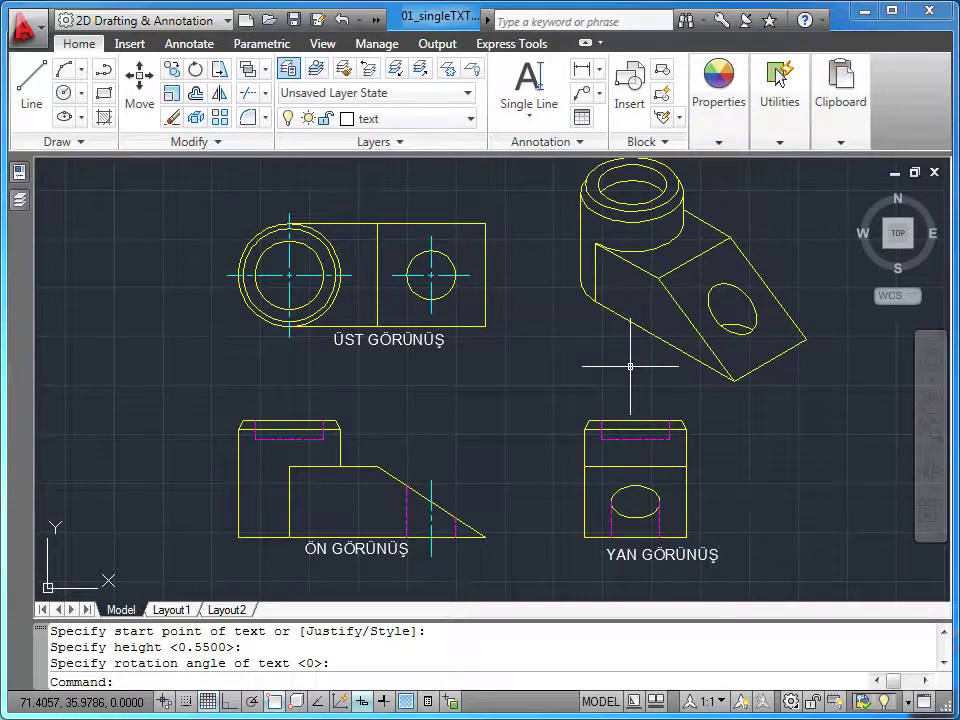
- Add 0.45-high text 'ISOMETRİK GÖRÜNÜŞ' from the isometric's left corner, angled along its slanted edge
key("Return")
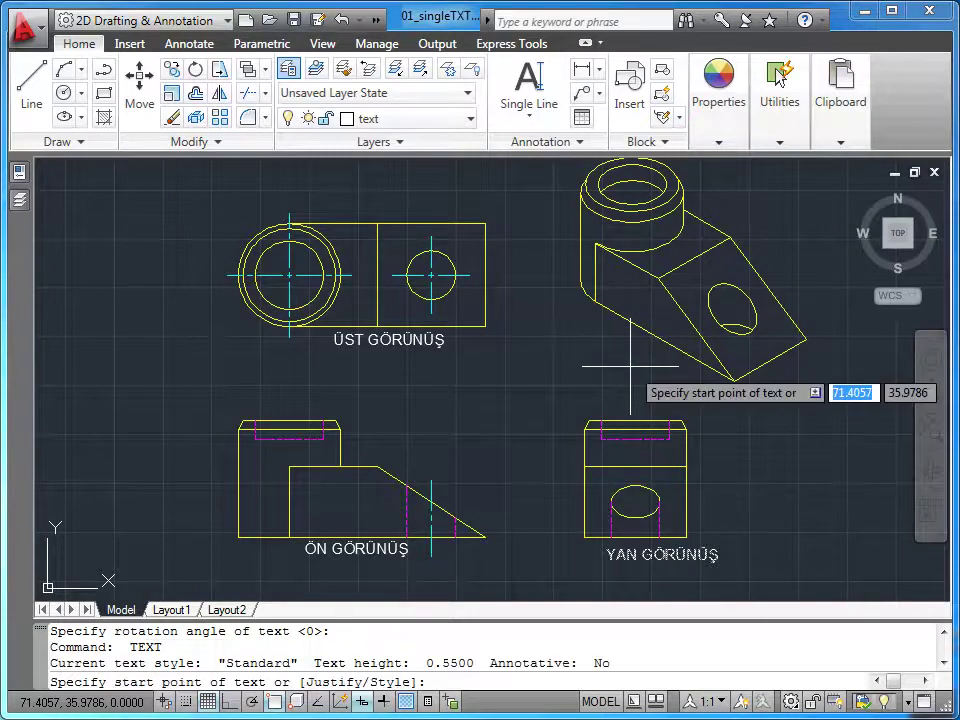
left_click(596, 300)
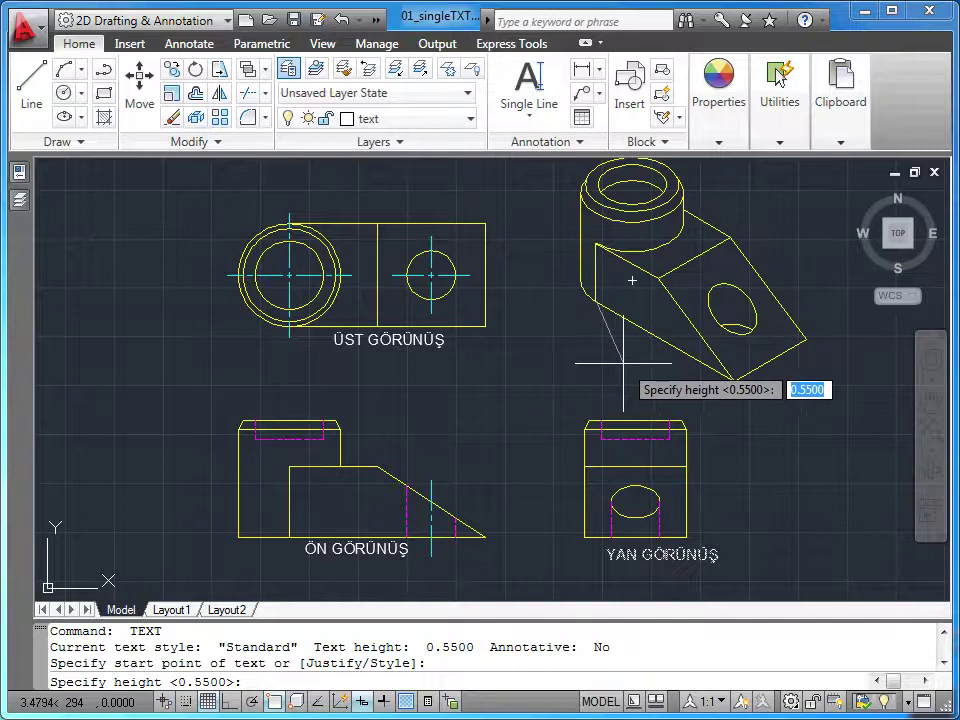
type("0.45")
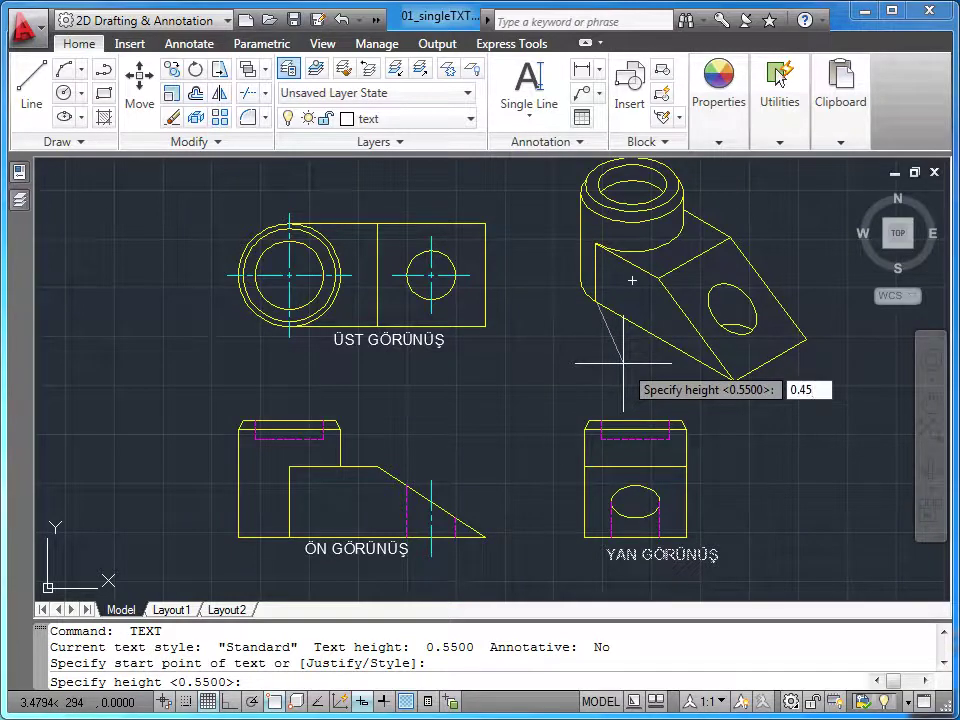
key("Return")
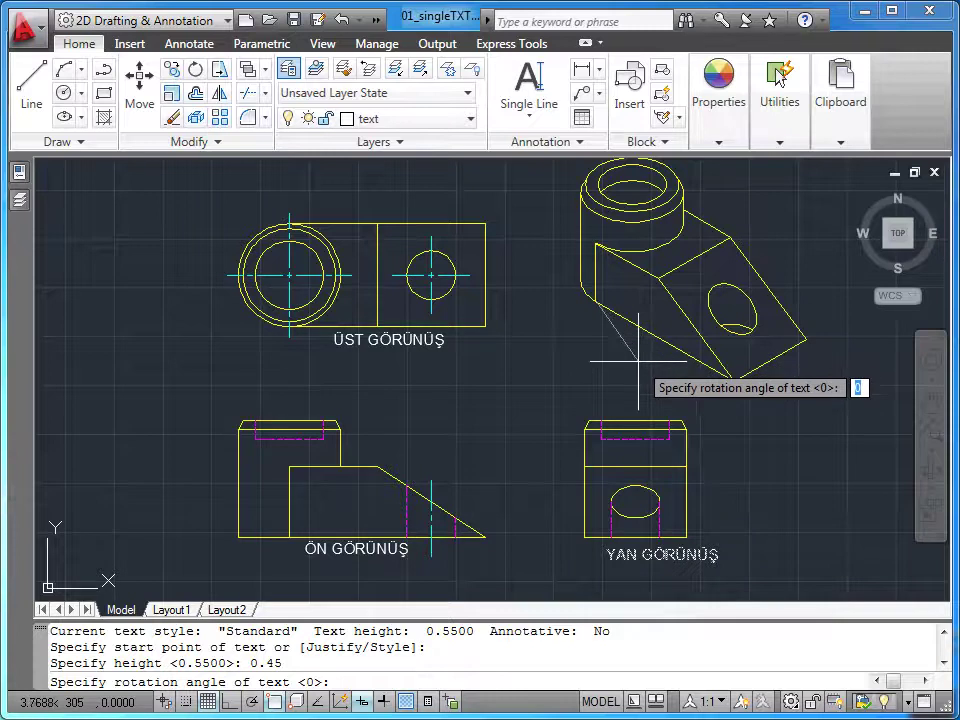
left_click(737, 389)
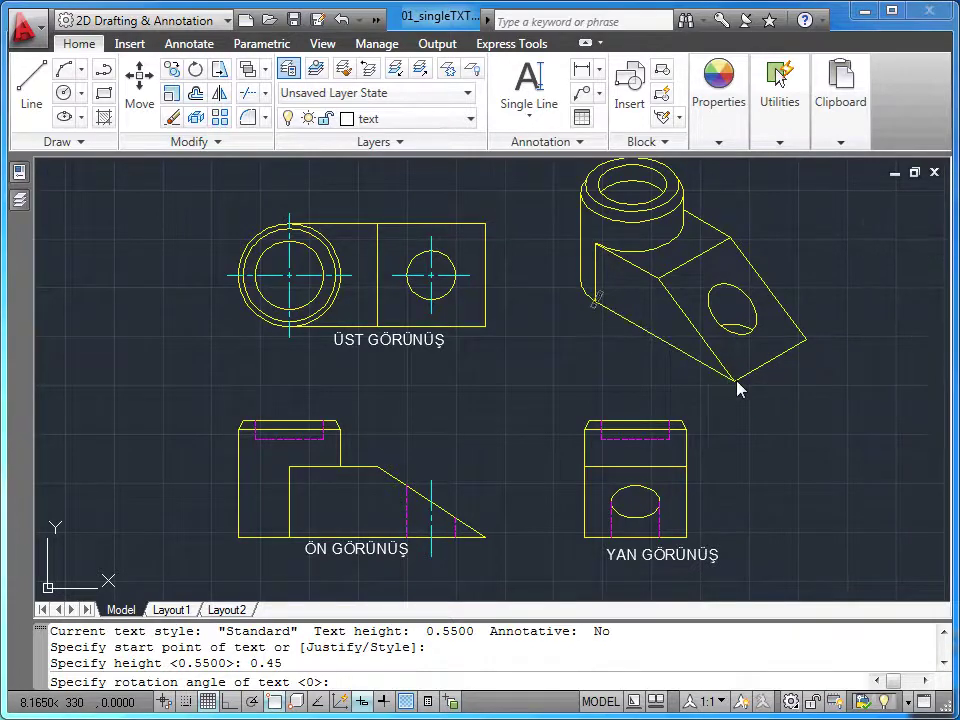
type("ISOMETRİK GÖRÜNÜŞ")
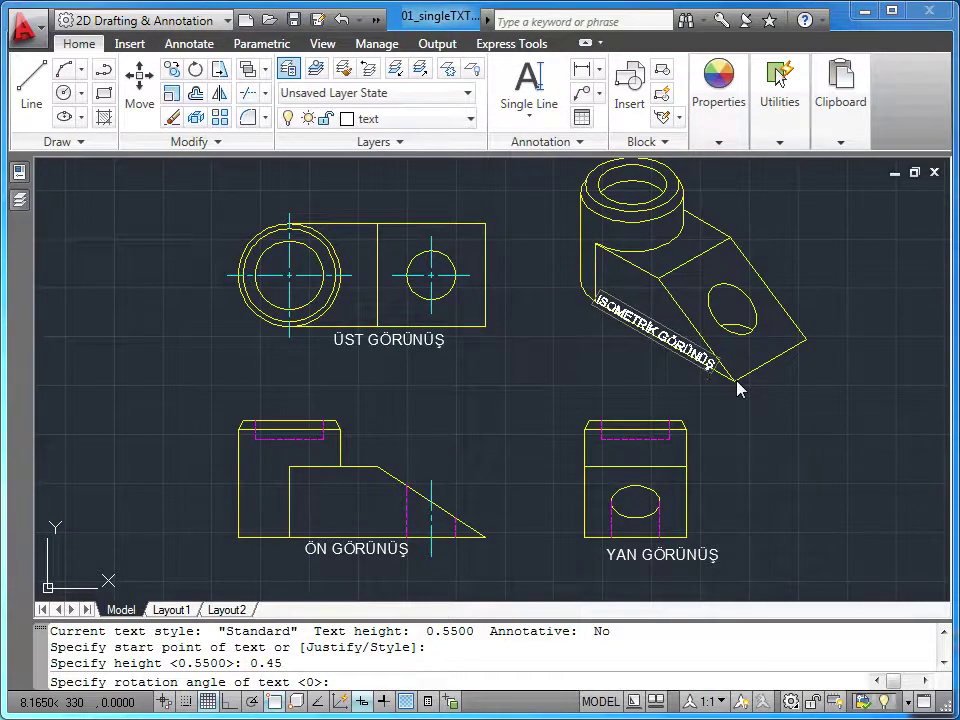
key("Return")
key("Return")
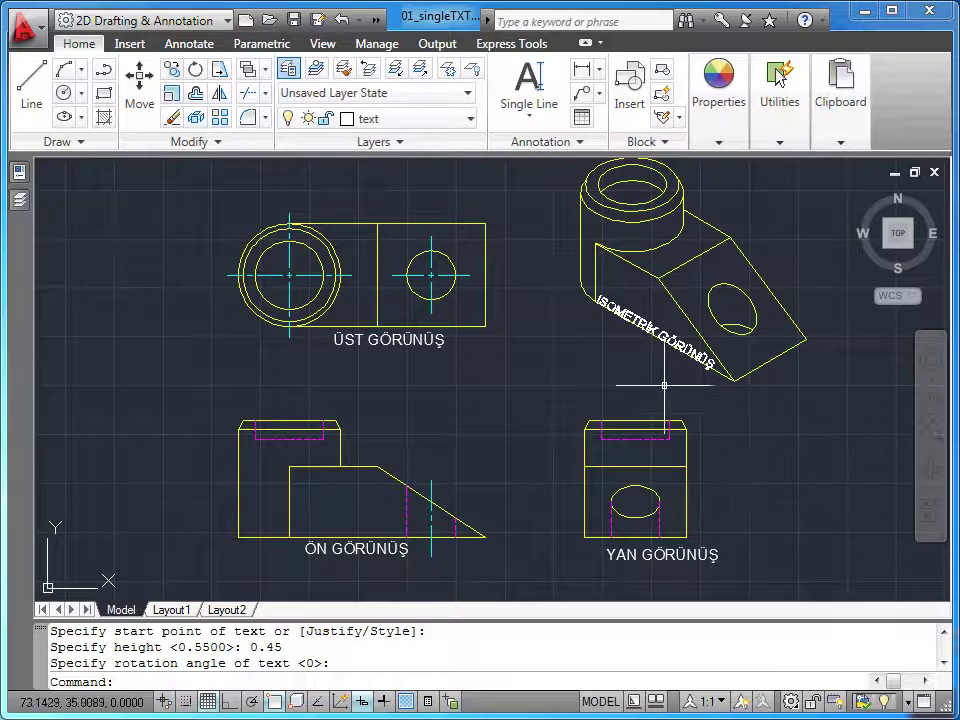
- Move the 'ISOMETRİK GÖRÜNÜŞ' label slightly down, clear of the slanted edge
left_click(148, 100)
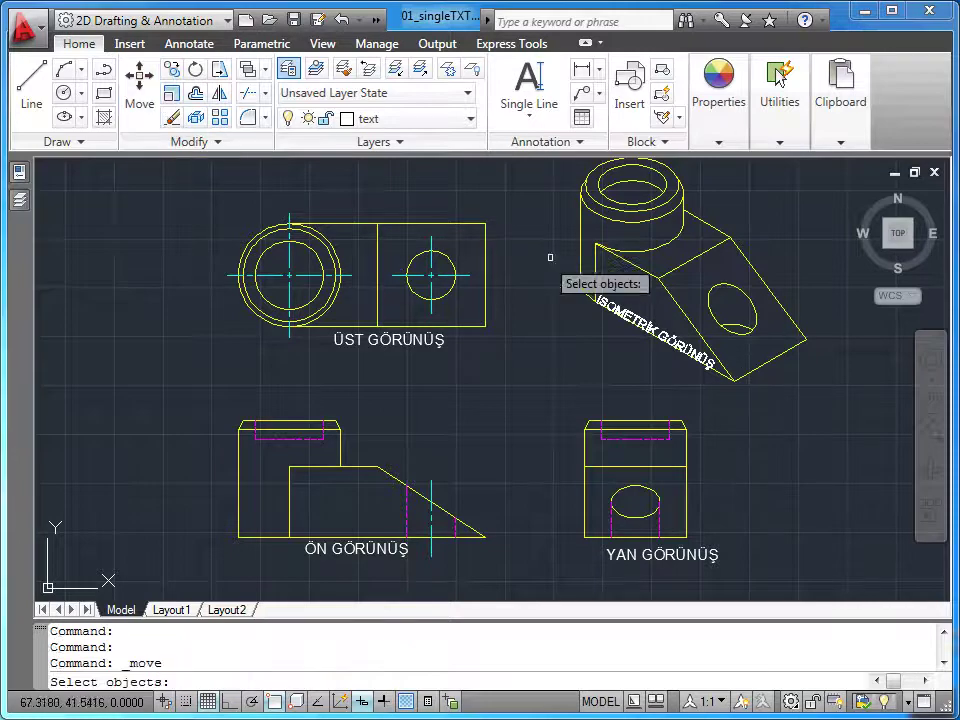
left_click(646, 327)
key("Return")
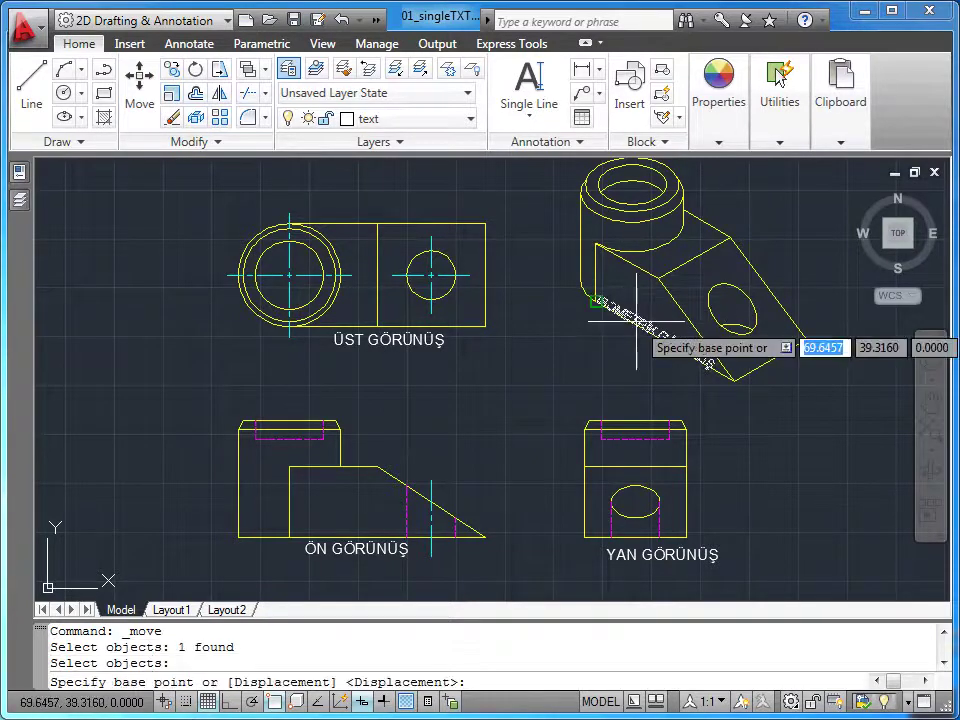
left_click(735, 380)
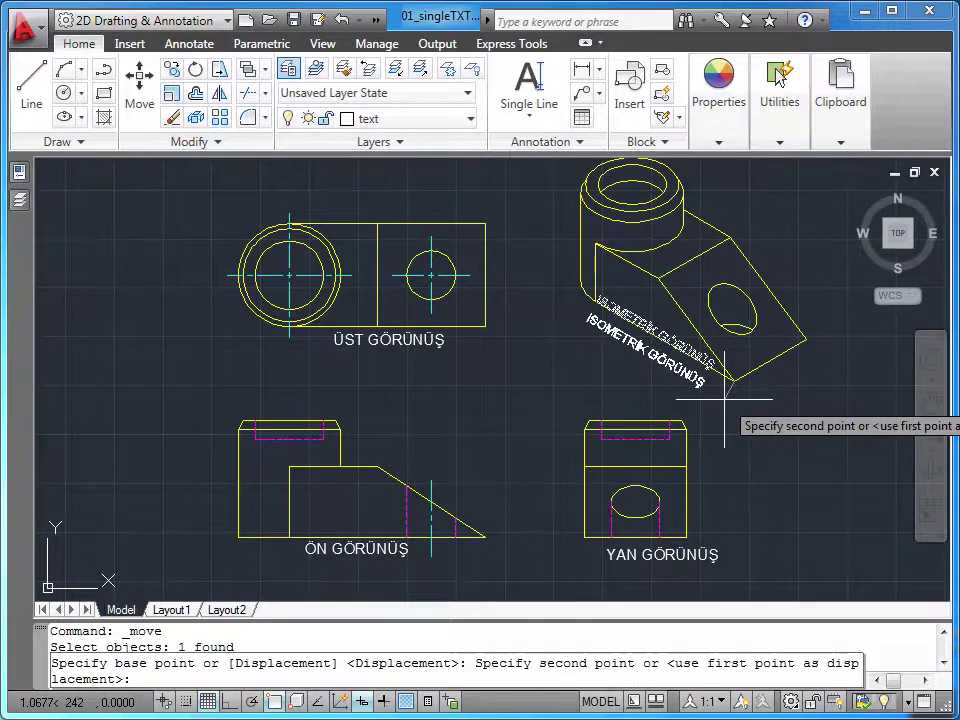
left_click(731, 394)
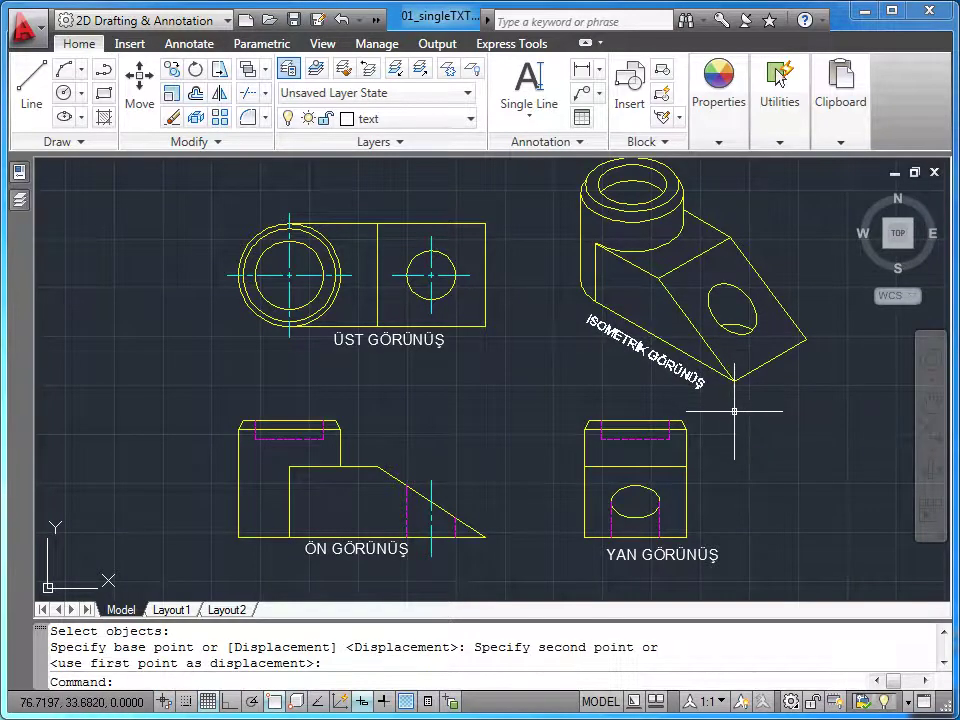